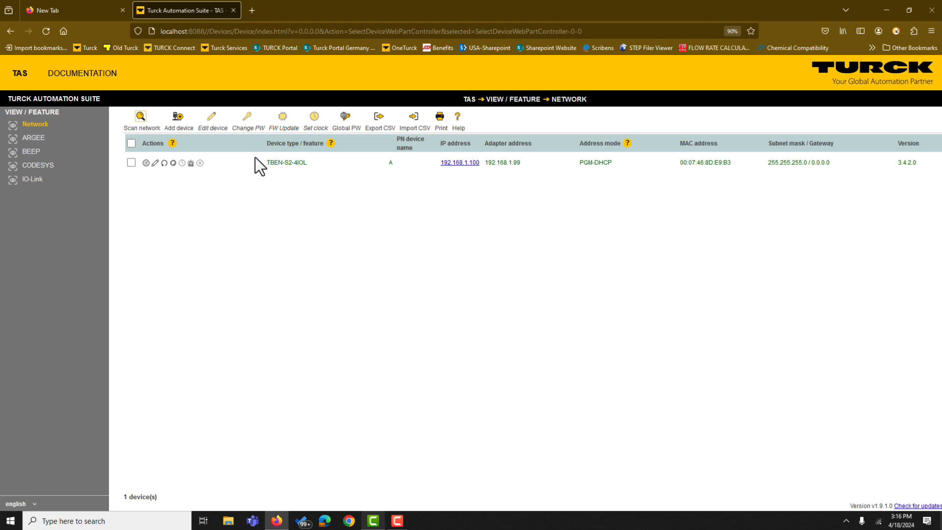
- Open the TBEN-S2-4IOL module's page and log in with the device password, declining to change it or save it in the browser
left_click(146, 163)
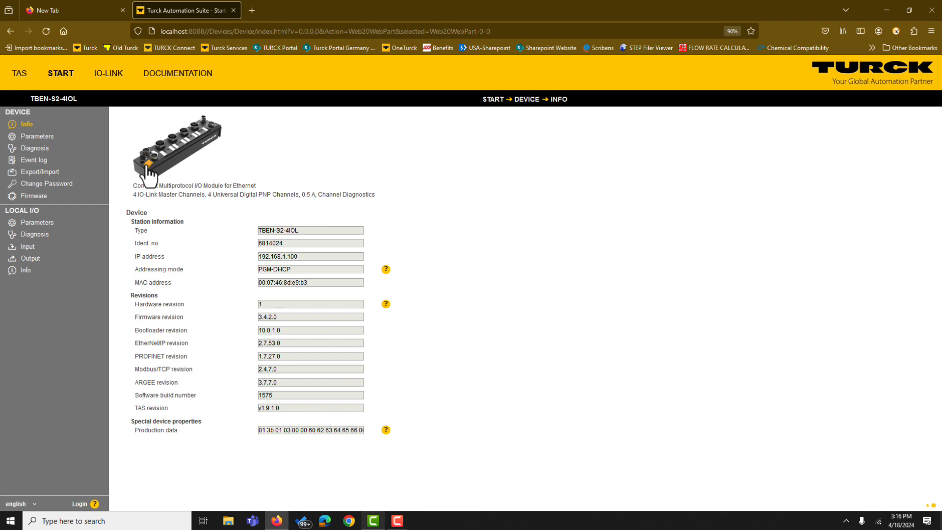
left_click(79, 505)
type("••••••••")
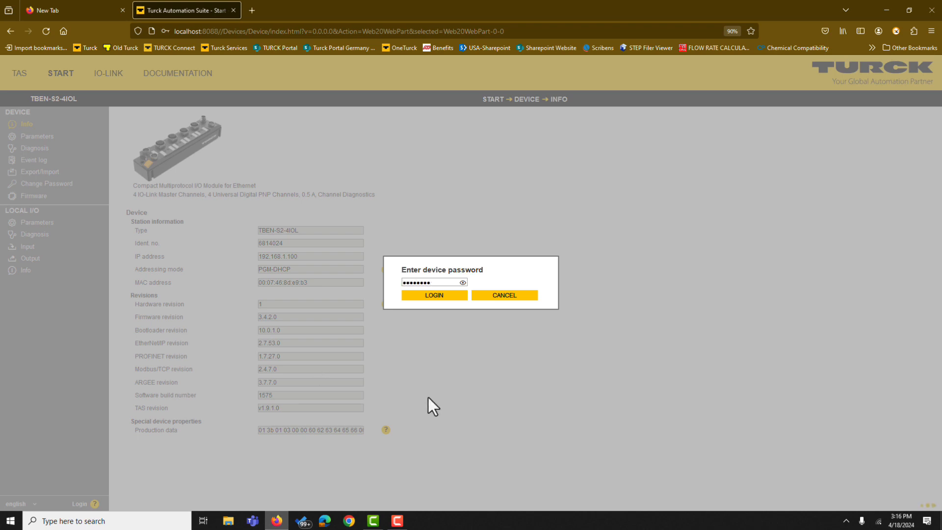
left_click(429, 298)
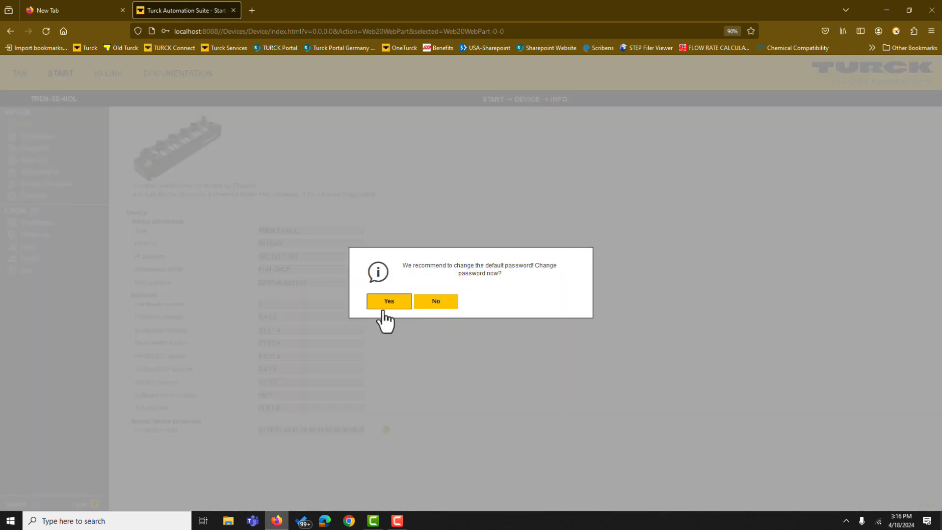
left_click(454, 305)
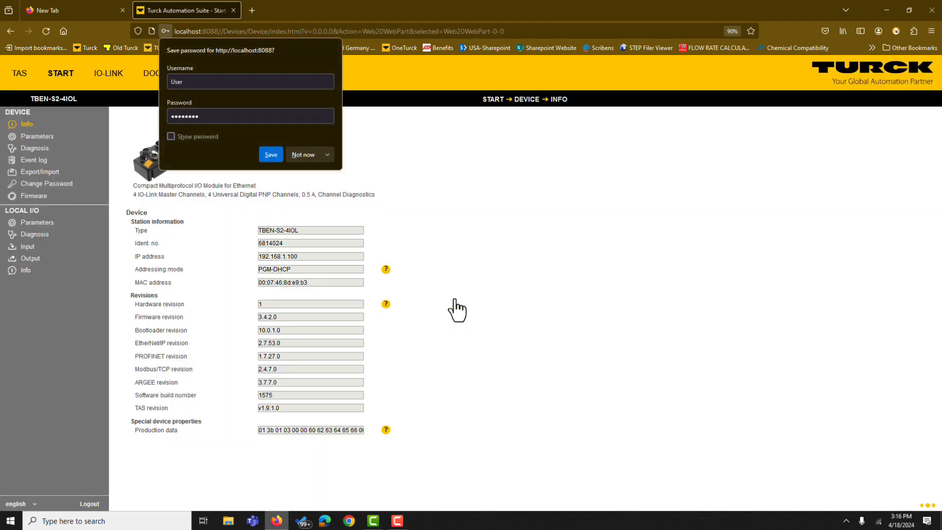
left_click(300, 155)
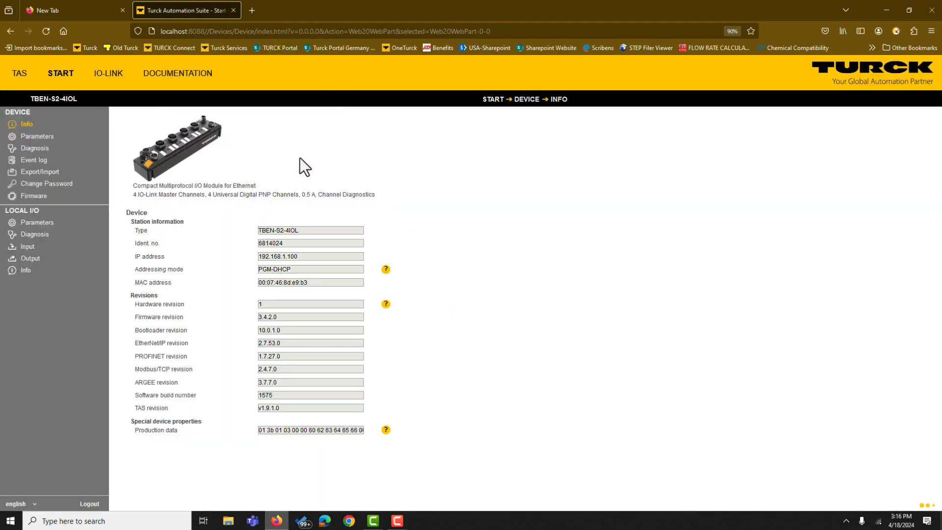
- Open the module's IO-Link view and load the IODD for the radar sensor on Port 1 through a web search
left_click(114, 77)
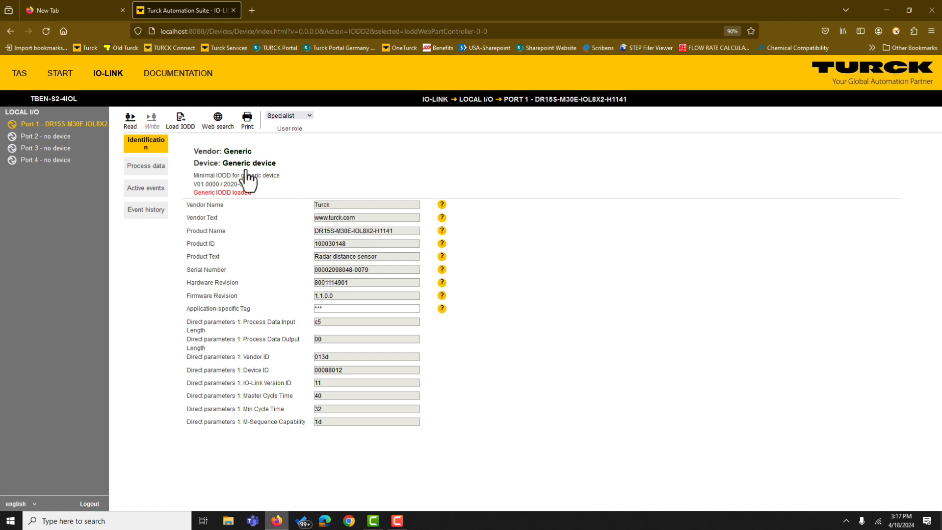
left_click(217, 122)
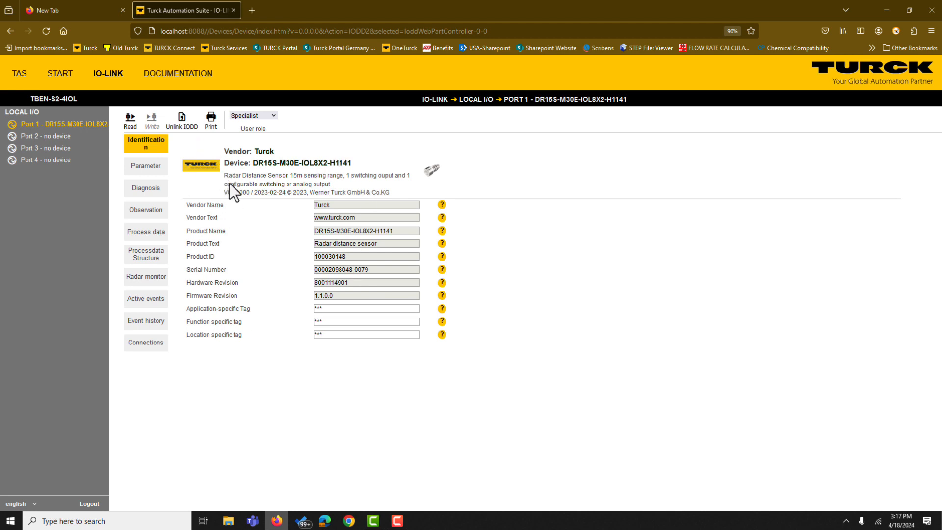
- Review the radar sensor's parameters, including teach, measurement and switching output settings and the available Output 2 types
left_click(156, 169)
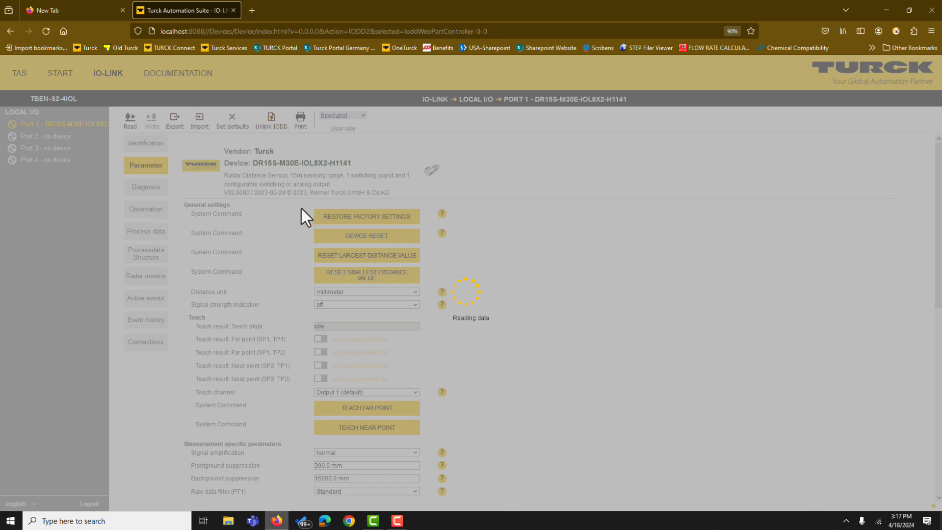
scroll(275, 225, "down", 2)
scroll(280, 235, "down", 2)
scroll(276, 226, "down", 4)
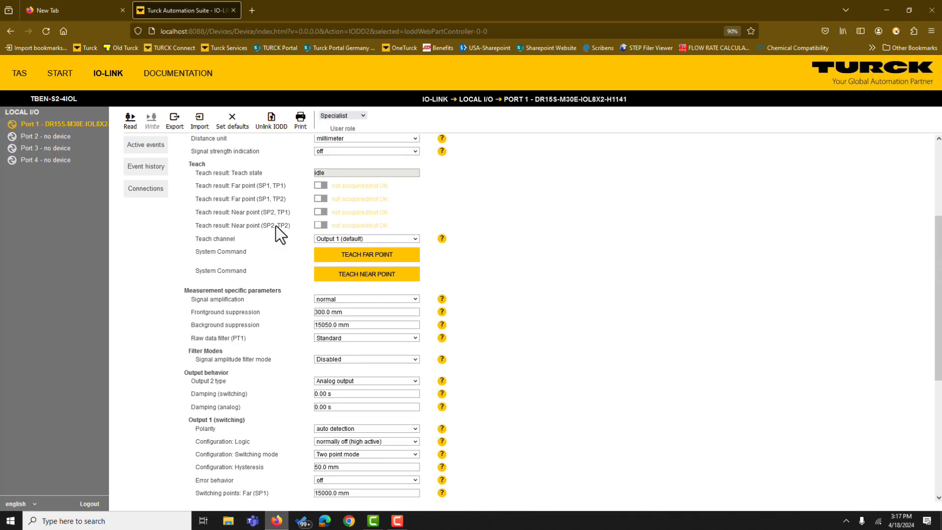
scroll(276, 226, "up", 4)
scroll(294, 229, "down", 9)
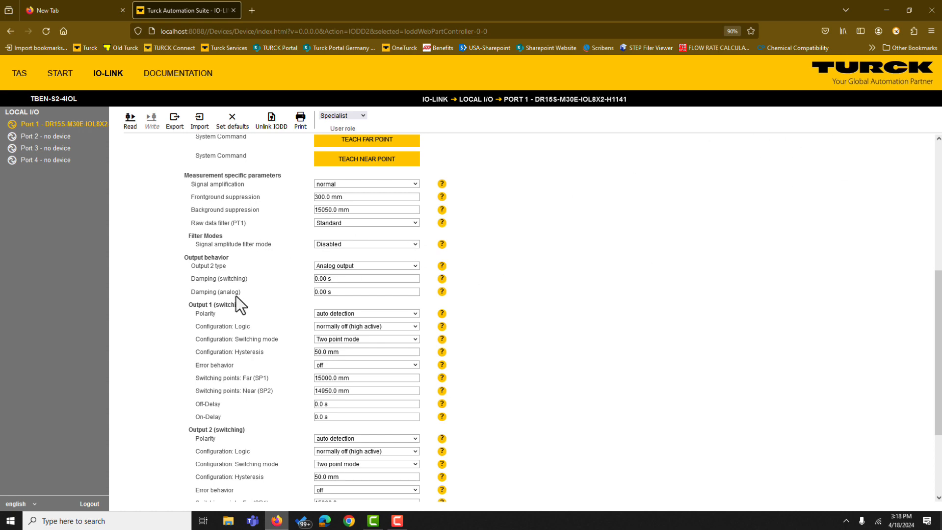
scroll(238, 294, "down", 3)
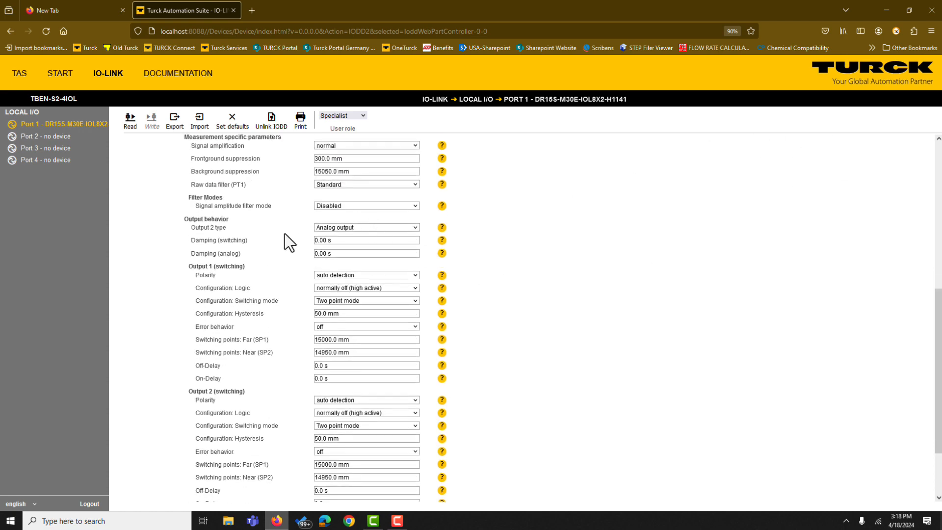
scroll(284, 234, "down", 3)
scroll(285, 233, "up", 2)
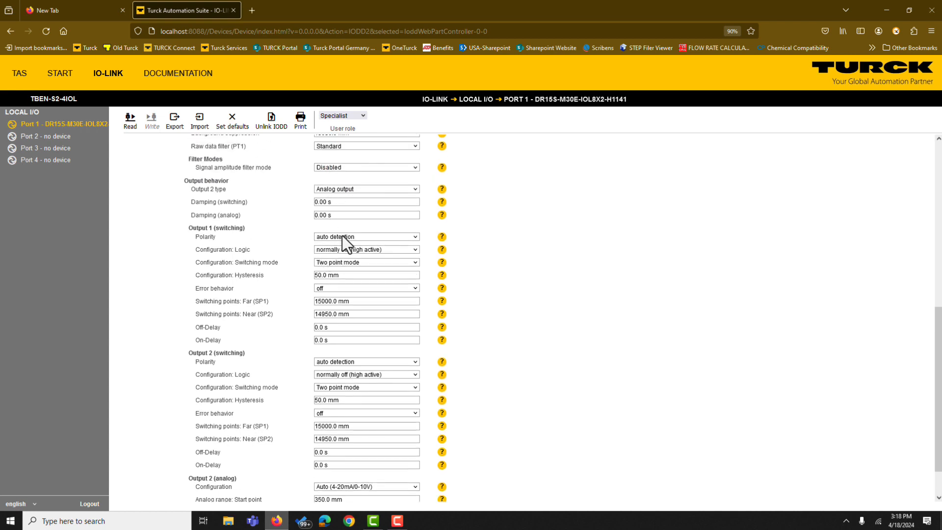
left_click(355, 191)
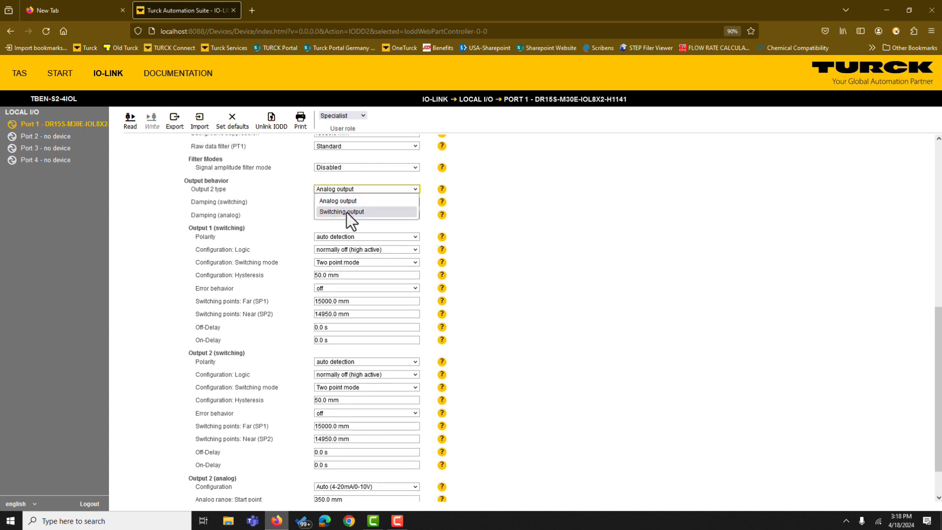
left_click(484, 197)
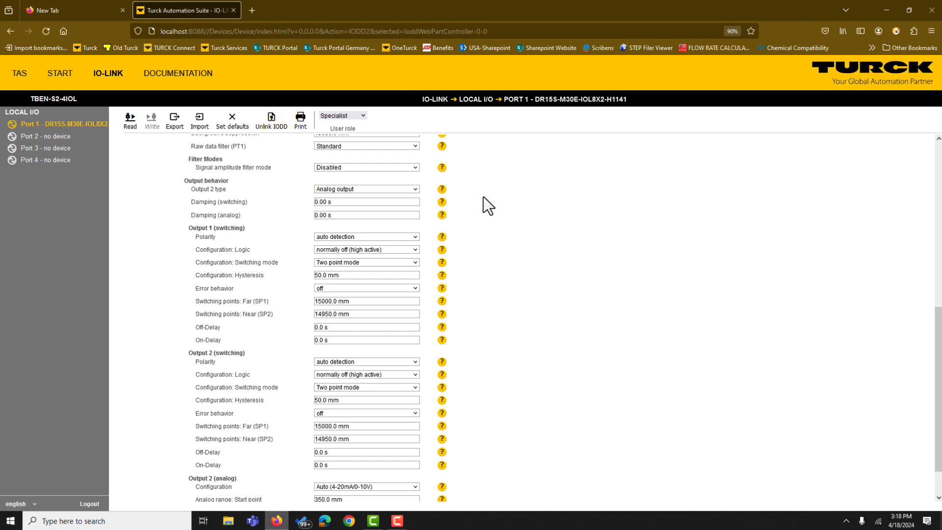
scroll(411, 249, "down", 2)
scroll(409, 249, "up", 2)
scroll(407, 249, "up", 7)
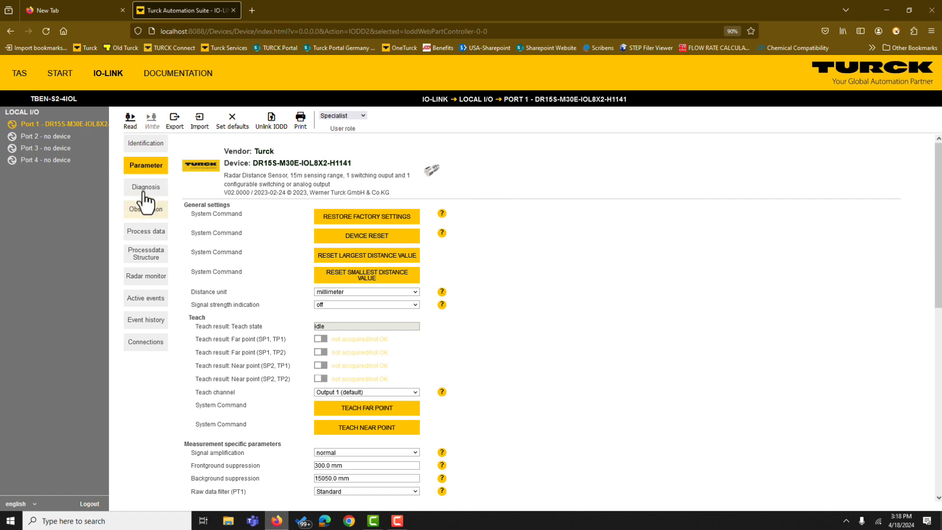
- Examine the sensor's diagnosis, observation, process data, process data structure, wiring connections and event pages
left_click(147, 189)
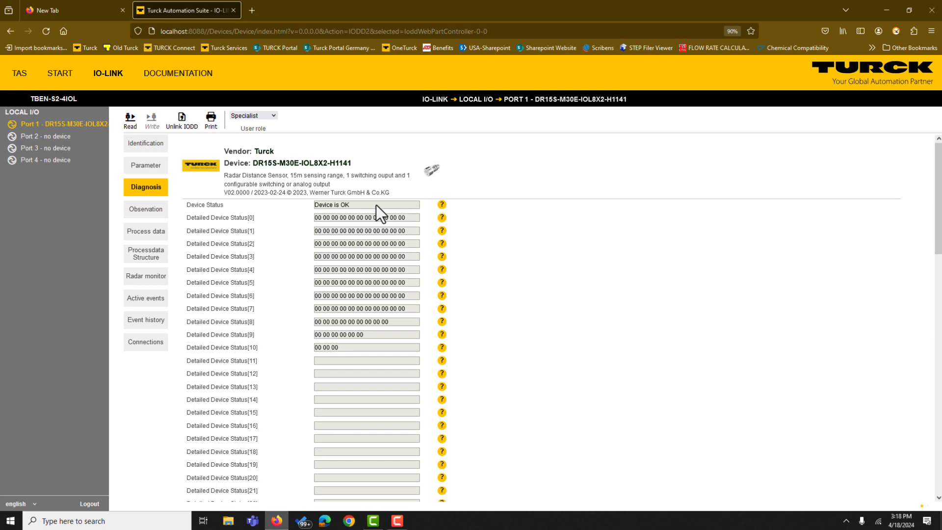
left_click(156, 215)
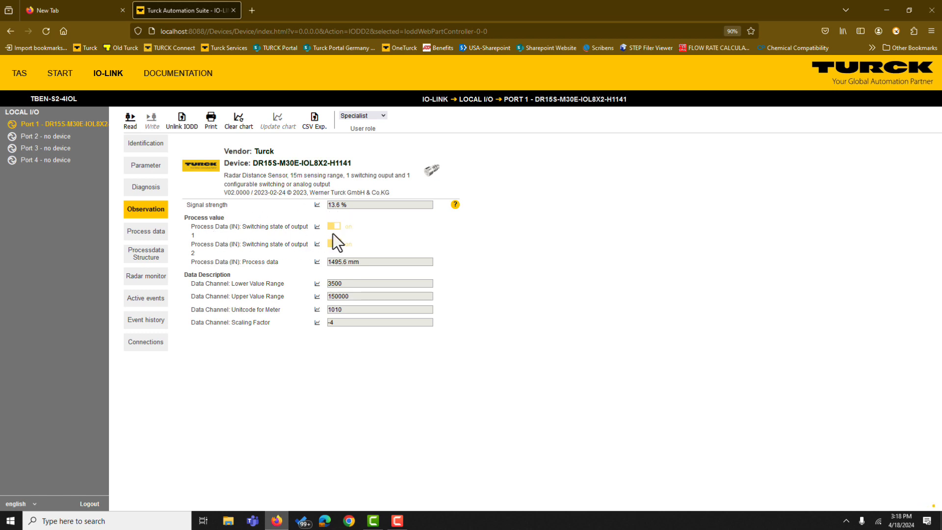
left_click(162, 234)
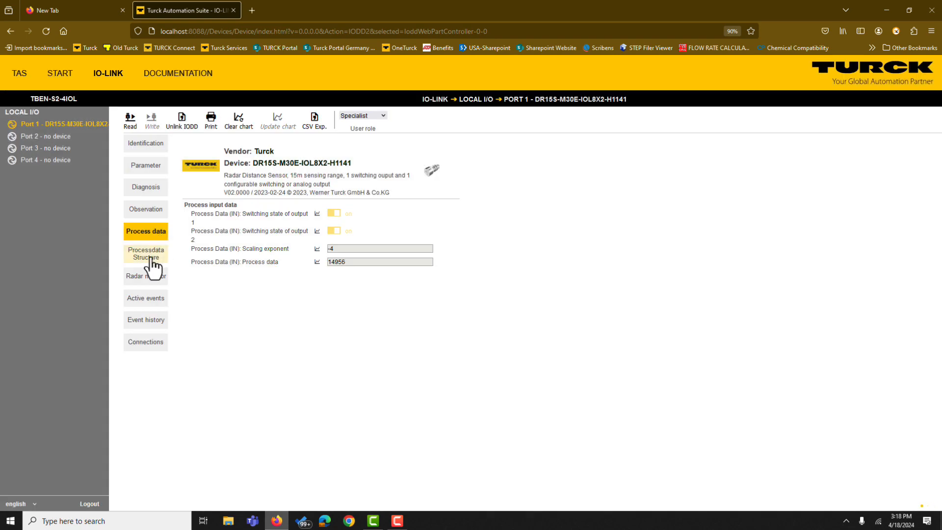
left_click(150, 259)
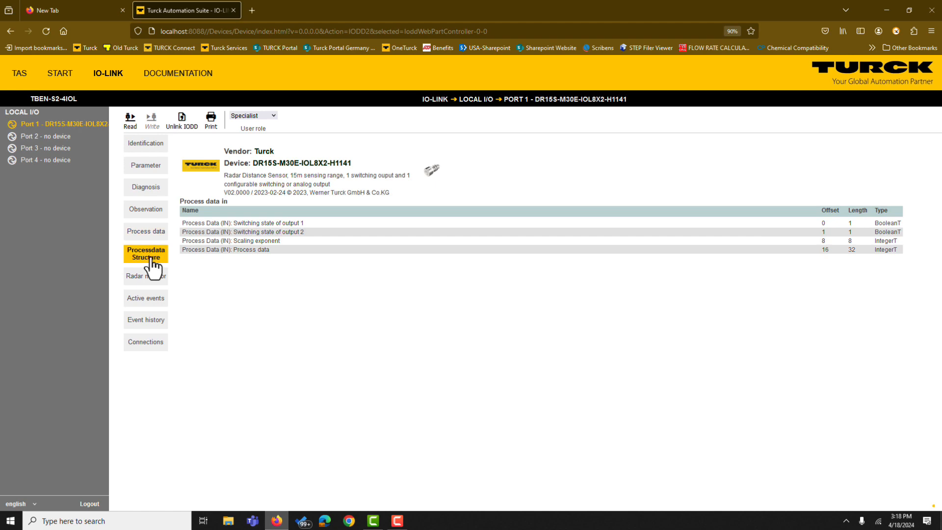
left_click(148, 346)
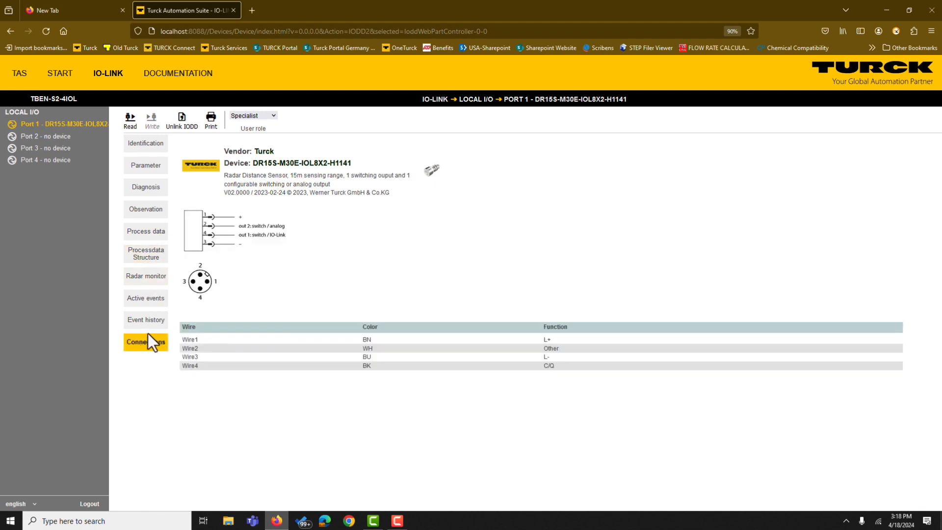
left_click(149, 327)
left_click(151, 303)
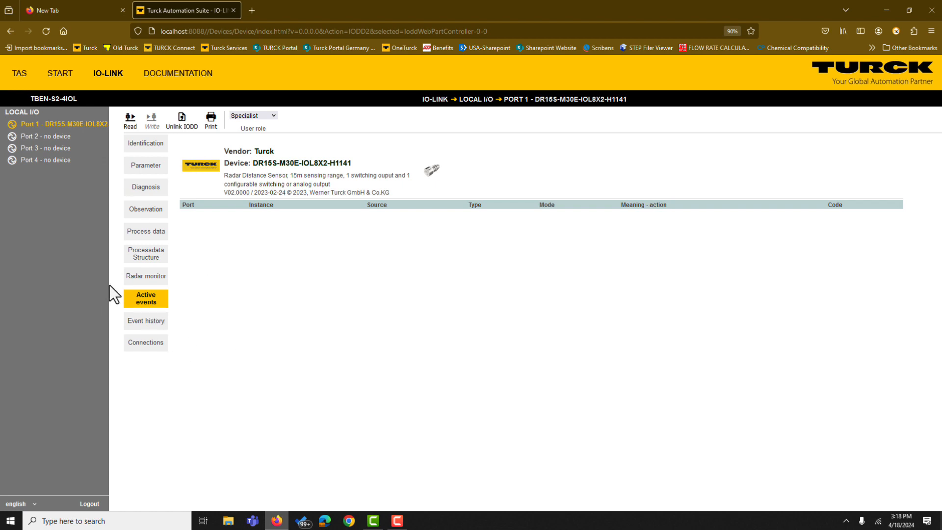
- Set the sensor's signal amplification to high in the radar monitor
left_click(140, 281)
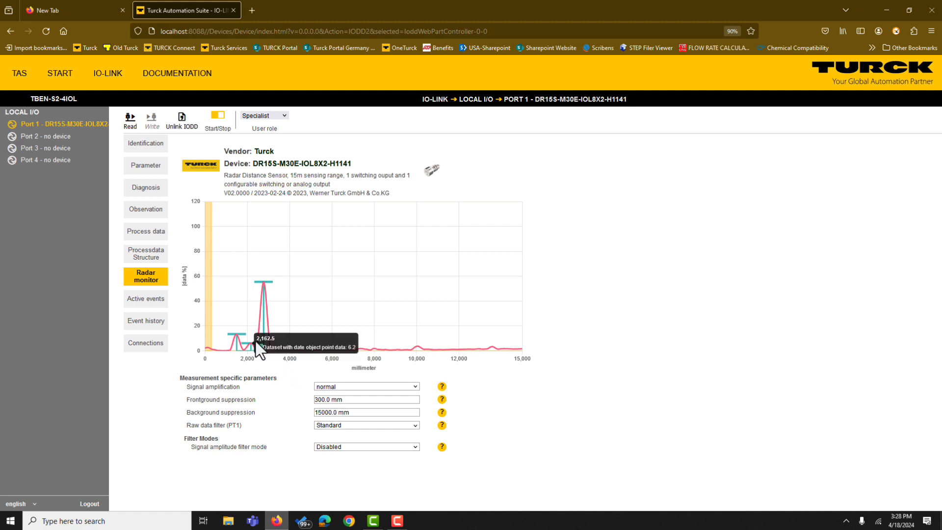
mouse_move(252, 343)
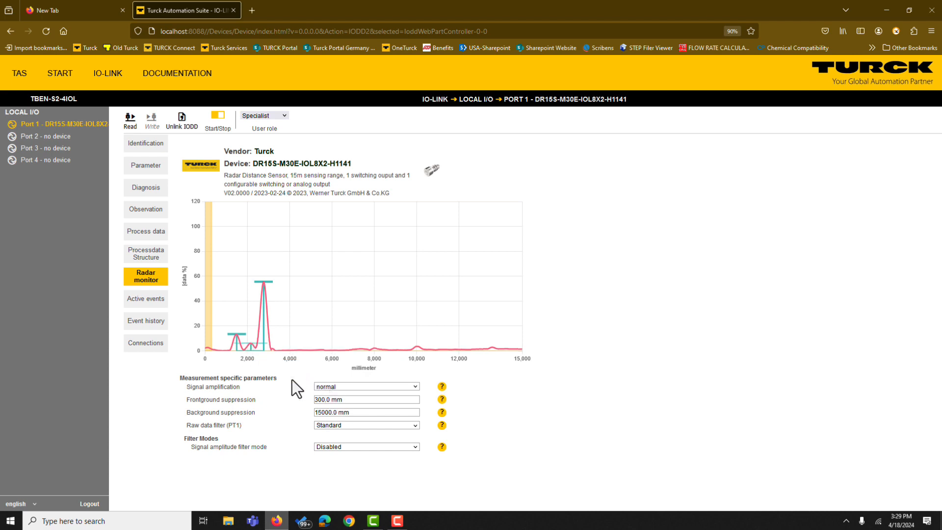
left_click(336, 388)
left_click(329, 422)
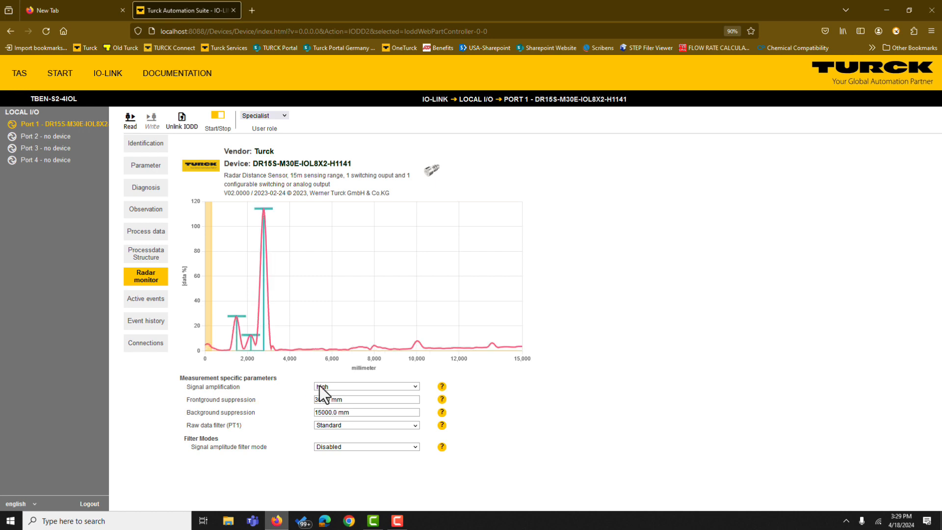
- Inspect the echo peaks, set the background suppression to 2200 mm and write it to the sensor
mouse_move(248, 336)
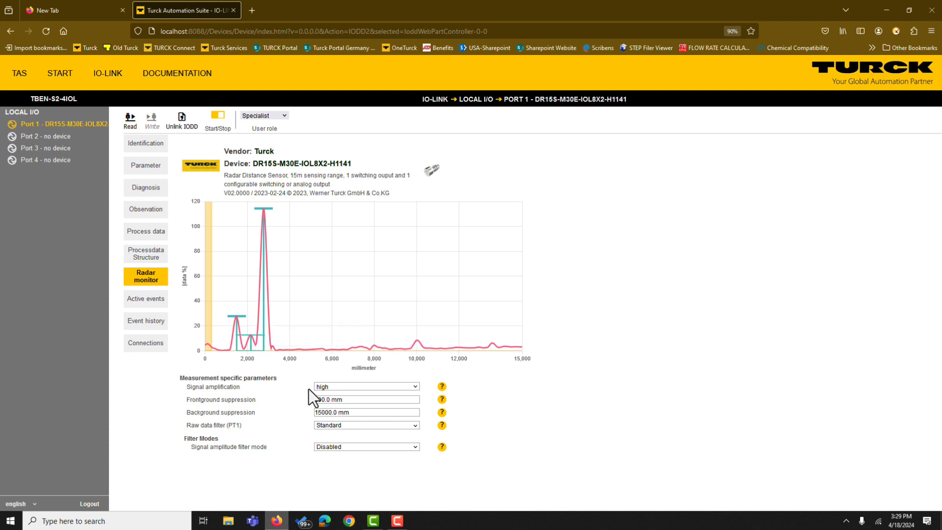
mouse_move(260, 213)
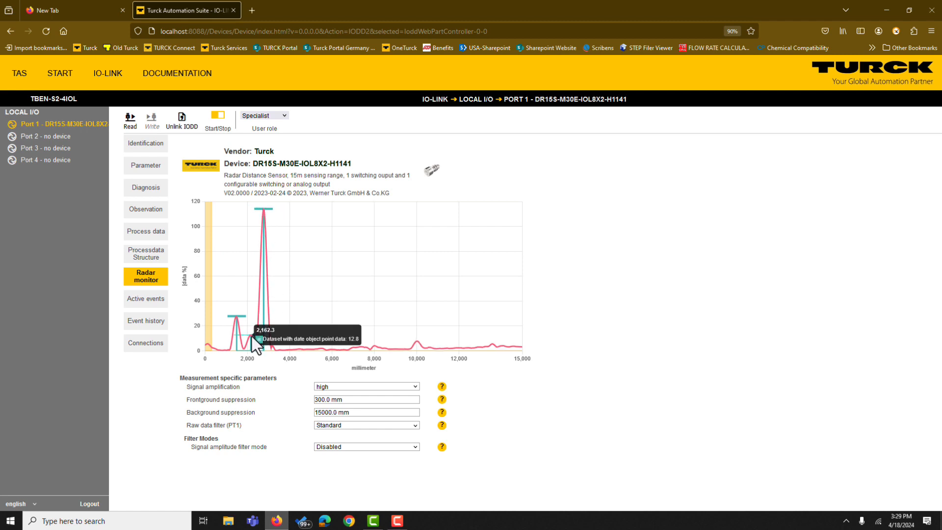
left_click(330, 412)
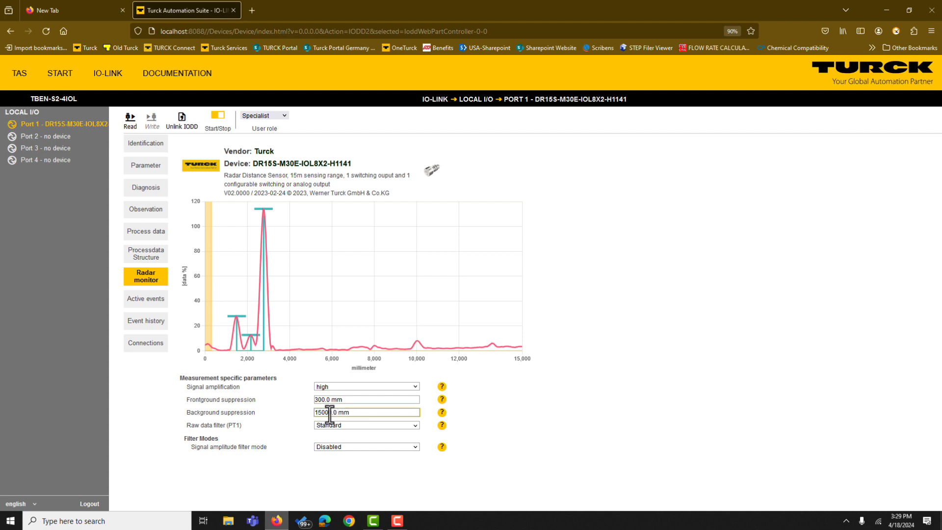
left_click_drag(315, 414, 333, 417)
type("220")
key("Return")
left_click(153, 121)
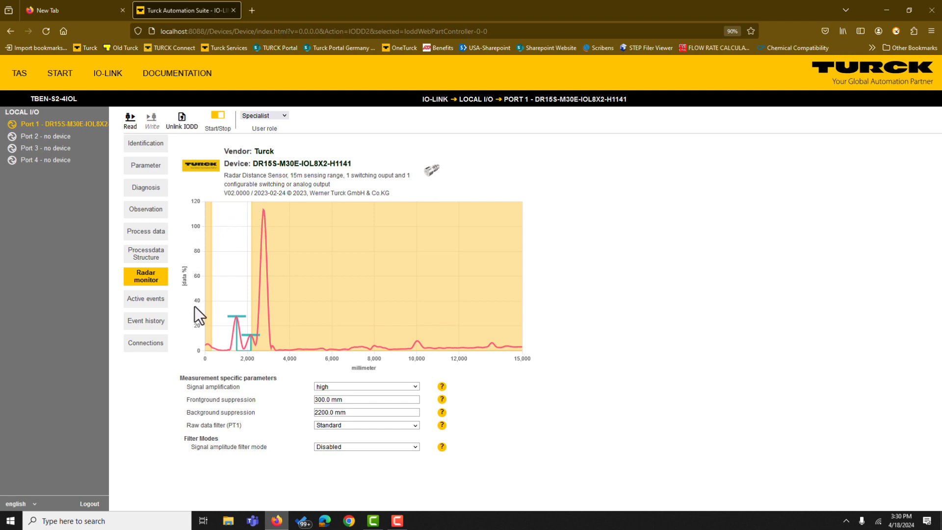
- Set the signal amplitude filter mode to Max. enabled and write the setting to the sensor
mouse_move(240, 320)
left_click(330, 448)
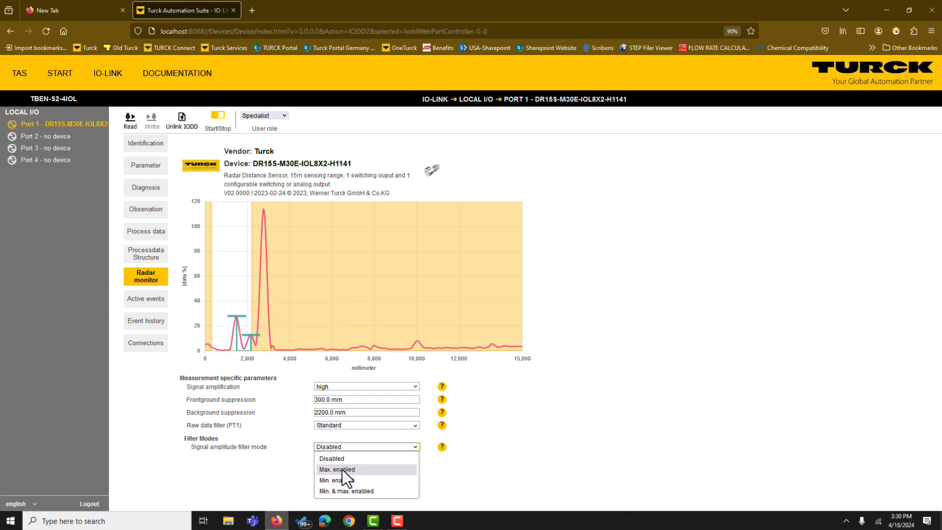
left_click(343, 470)
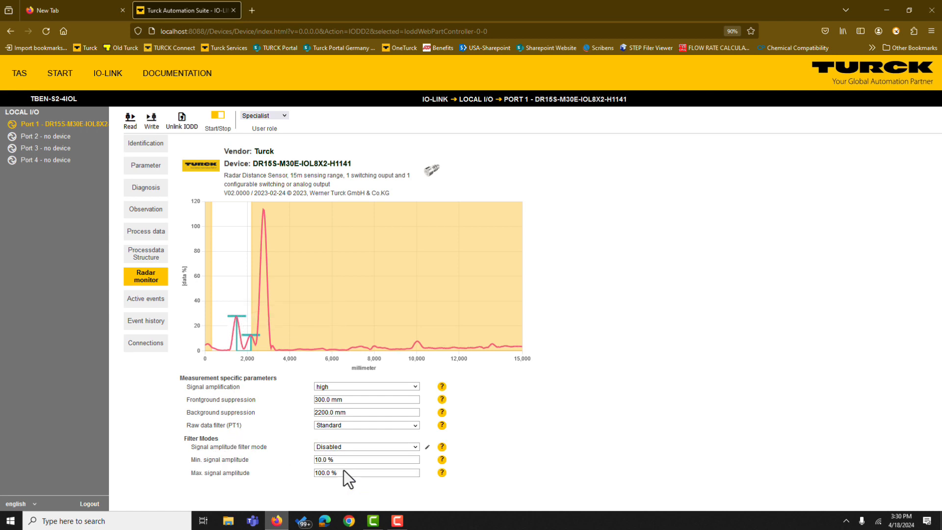
left_click(154, 127)
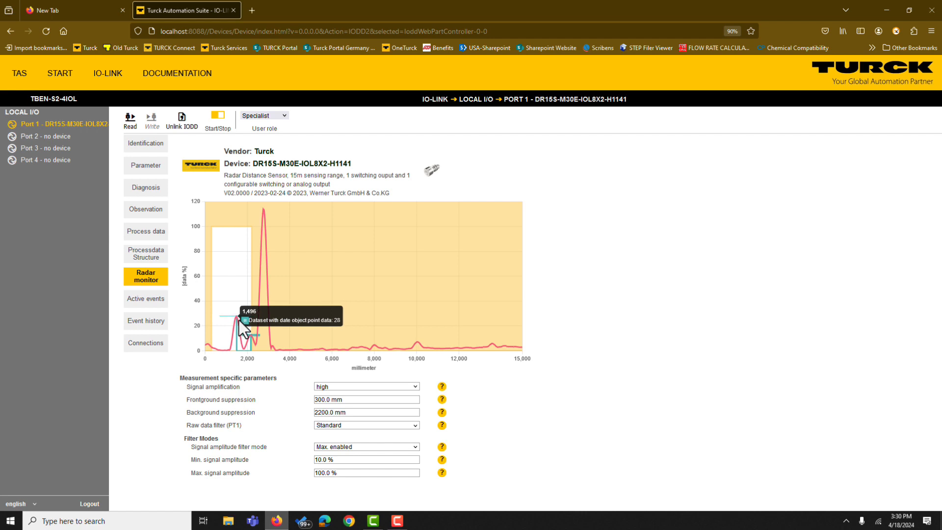
- Set the maximum signal amplitude to 20 % and write the value to the sensor
double_click(324, 475)
type("20")
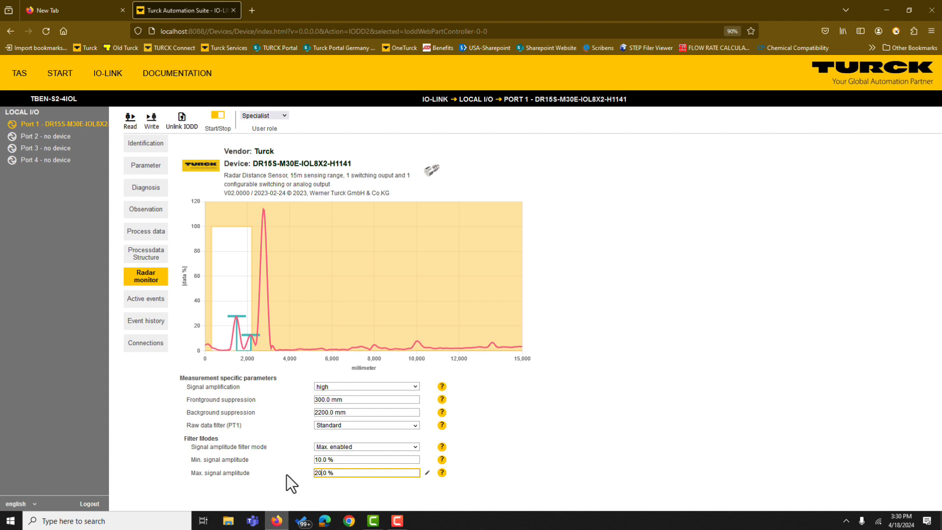
left_click(154, 119)
left_click(154, 120)
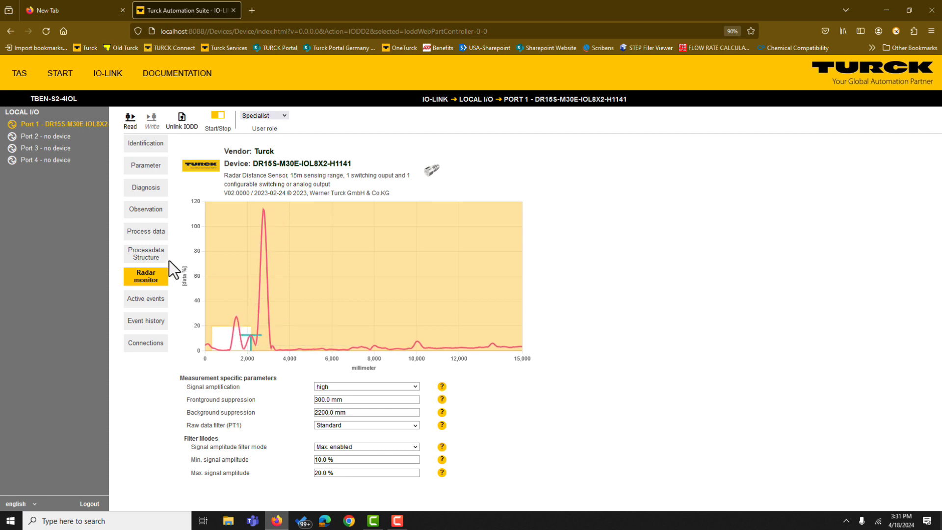
- Check the sensor's signal strength and distance on the observation page and return to the radar monitor
left_click(149, 216)
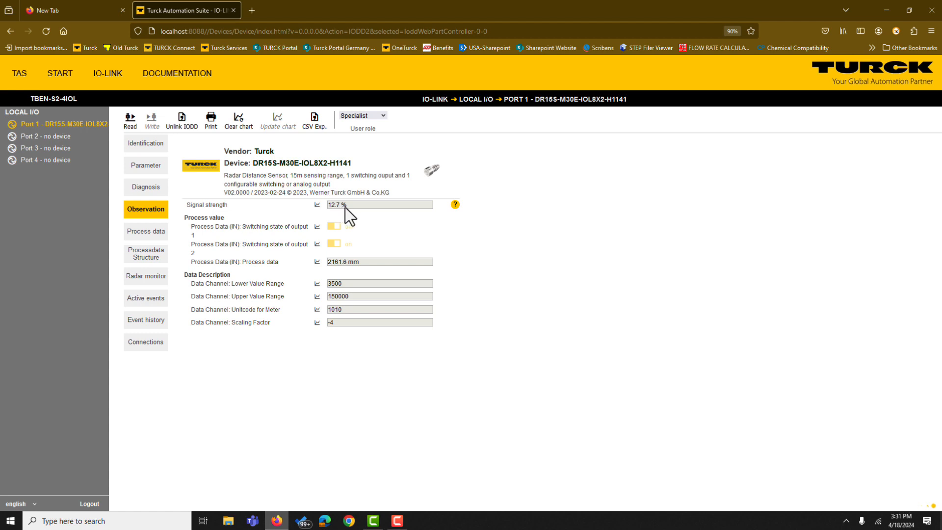
left_click(152, 282)
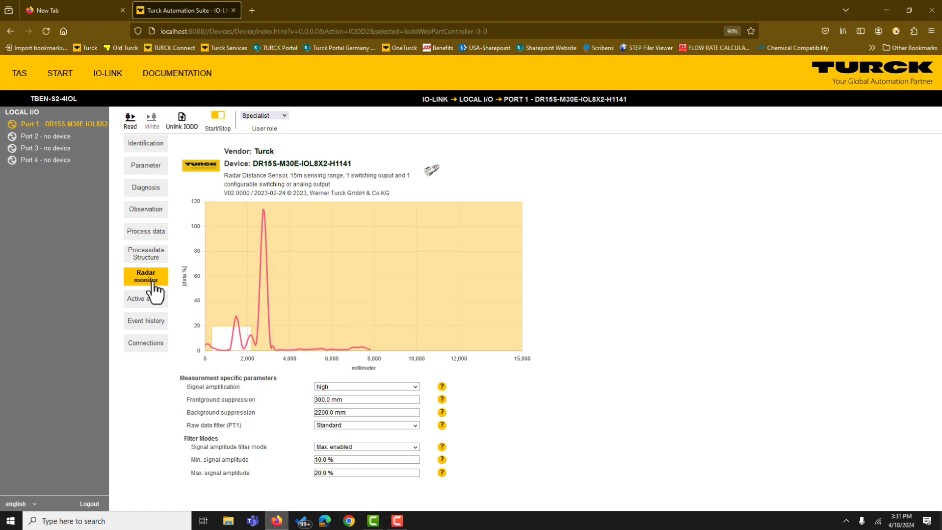
- Set the signal amplitude filter mode to Disabled and write the setting to the sensor
left_click(322, 447)
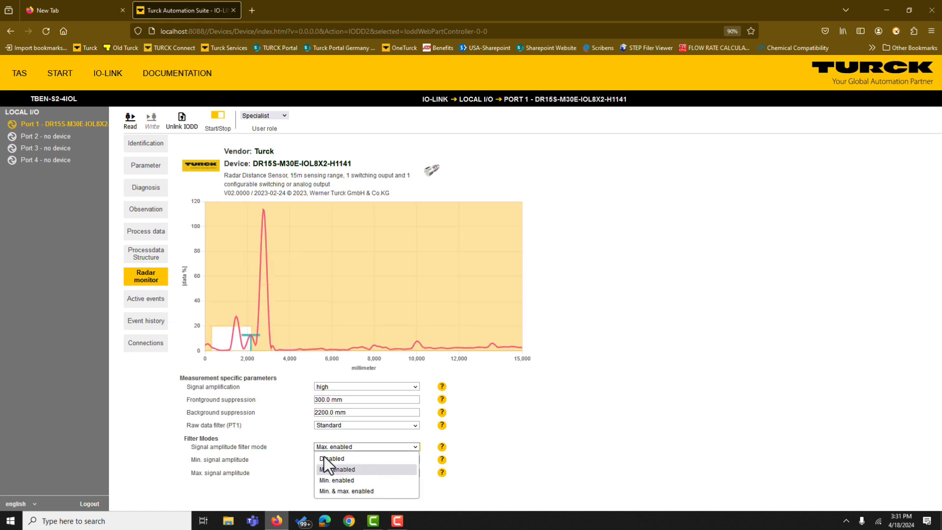
left_click(324, 458)
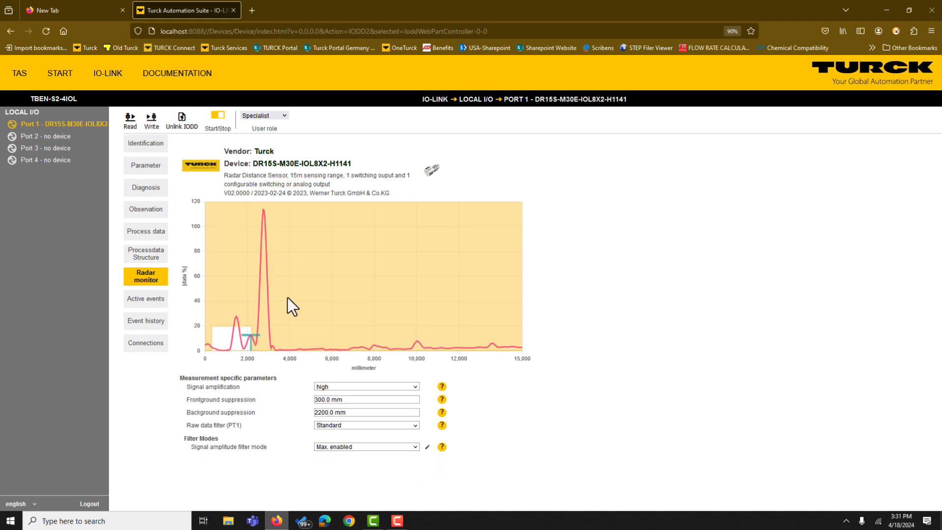
left_click(152, 125)
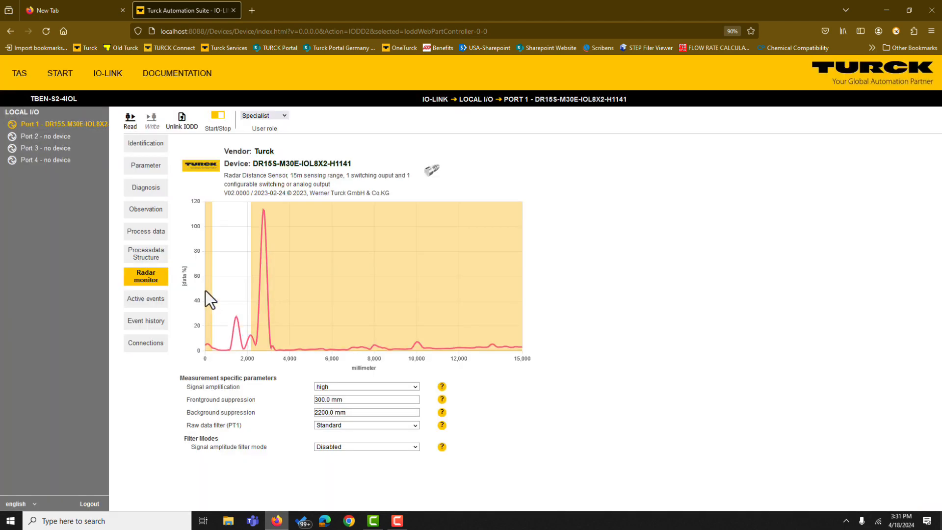
- Inspect the first echo peak, compare it with the observation page's signal strength and distance, and return to the radar monitor
mouse_move(237, 316)
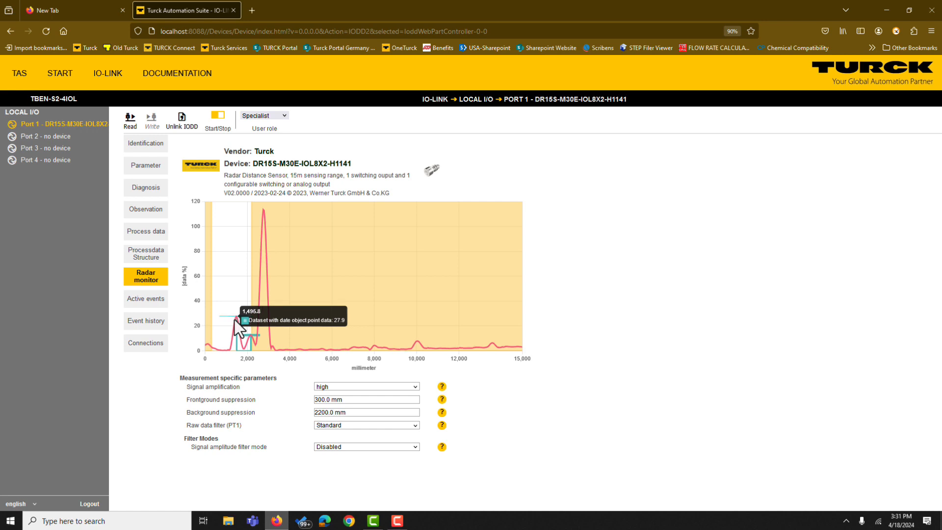
left_click(158, 211)
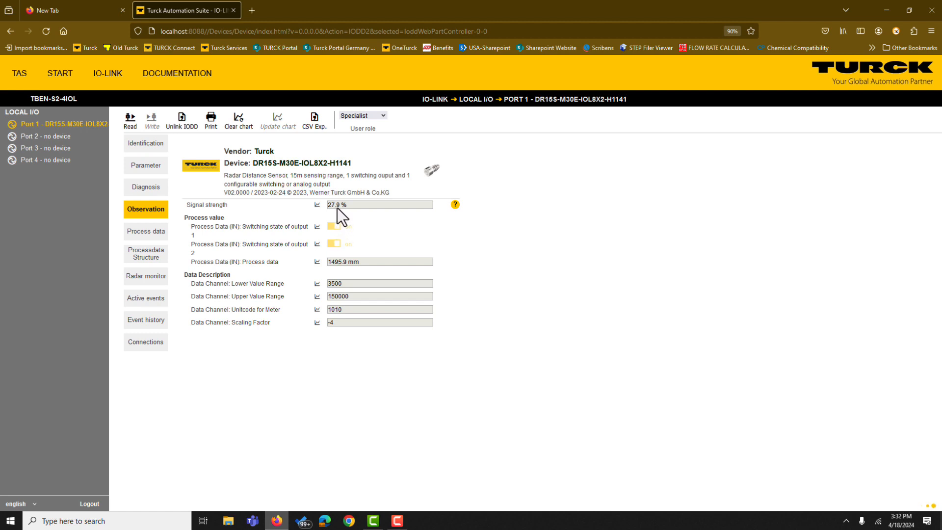
left_click(148, 282)
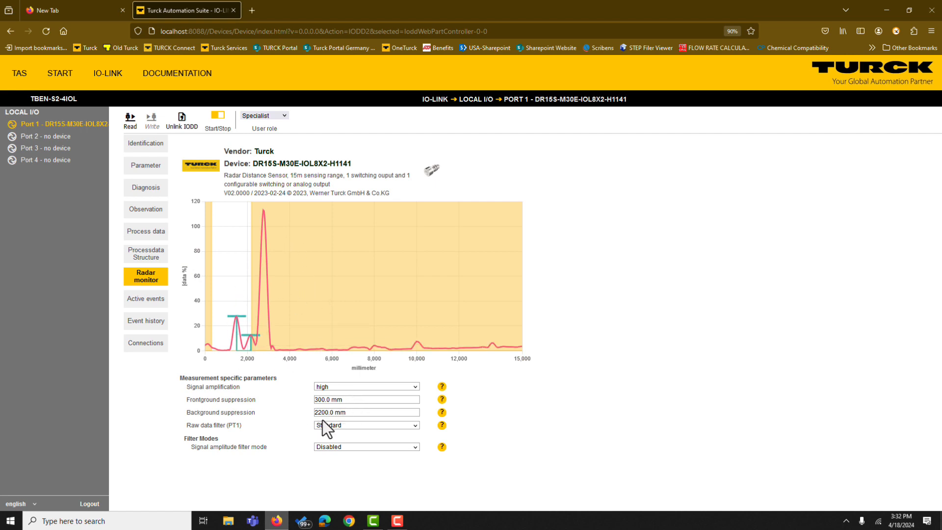
- Set the background suppression to 15000 mm and write the value to the sensor
left_click_drag(329, 413, 300, 415)
type("15000")
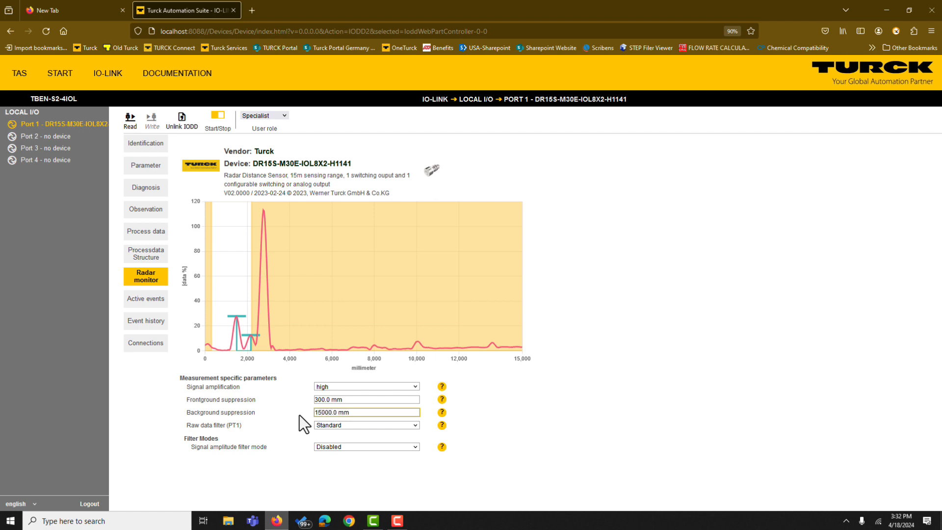
key("Return")
left_click(153, 123)
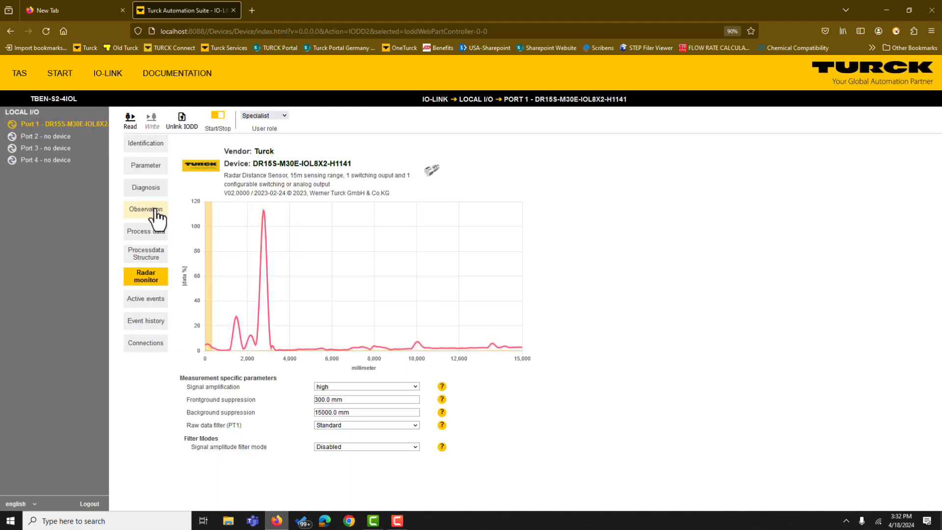
- Compare the signal strength and distance on the observation page with the tallest echo peak in the radar monitor
left_click(142, 205)
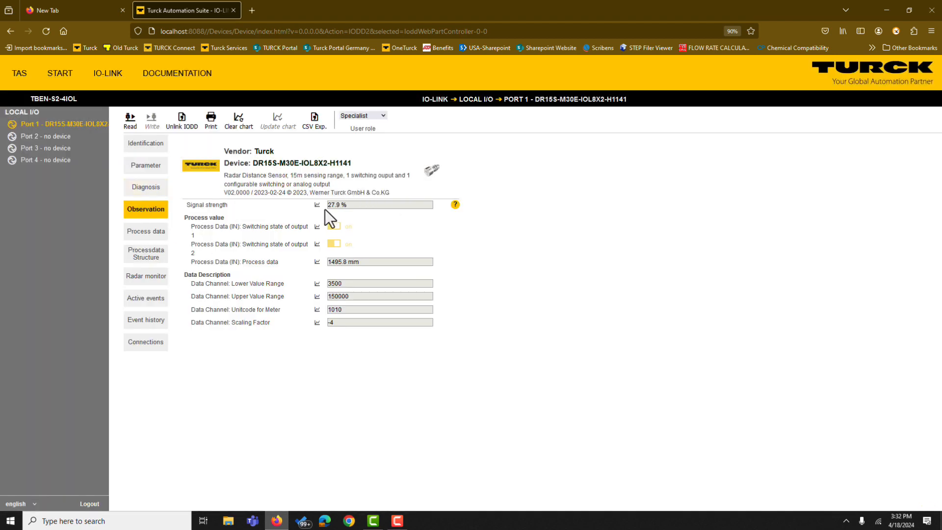
left_click(153, 279)
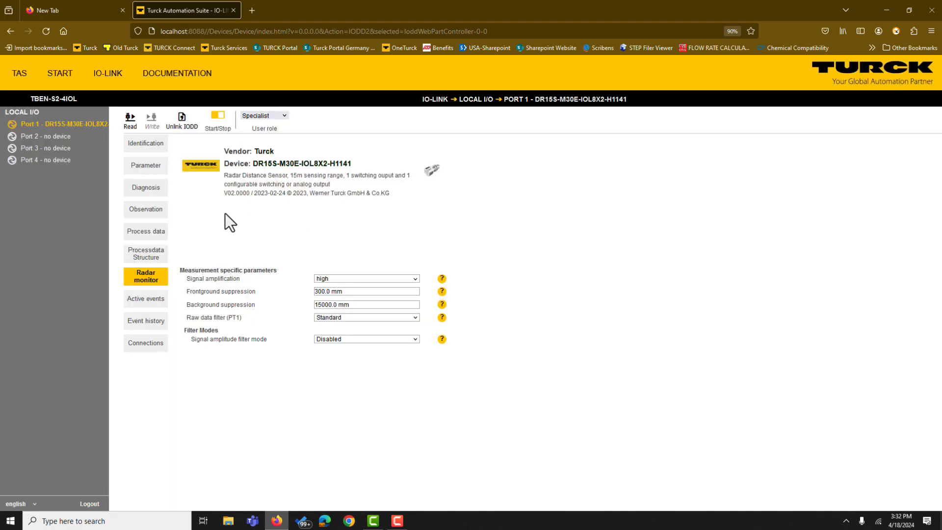
mouse_move(265, 213)
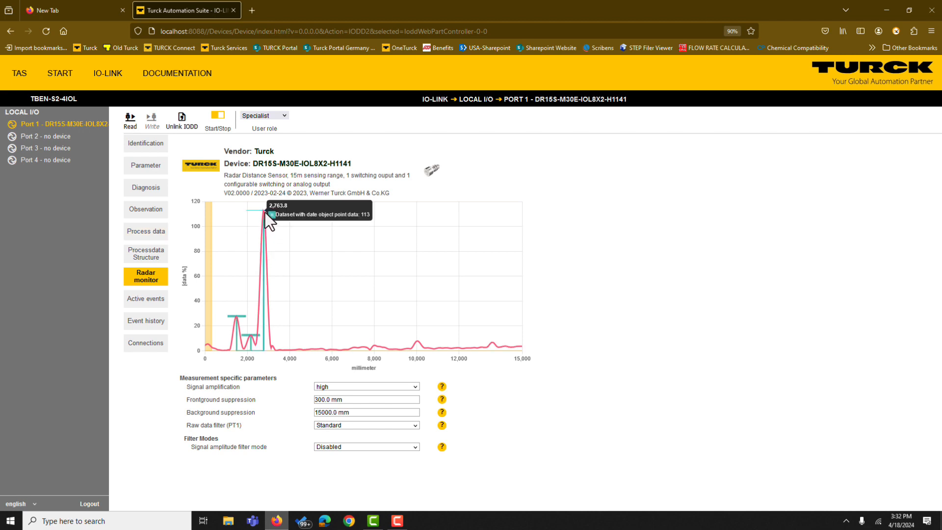
left_click(152, 216)
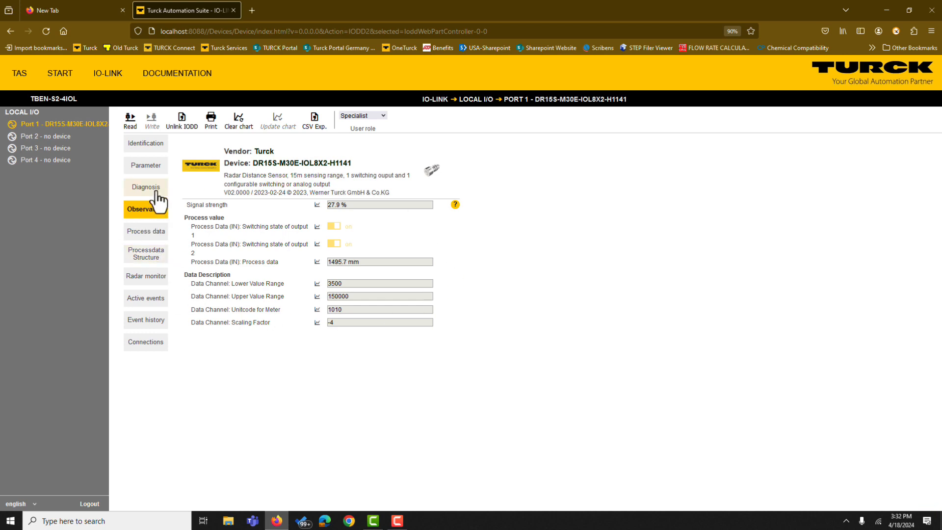
left_click(155, 254)
left_click(154, 278)
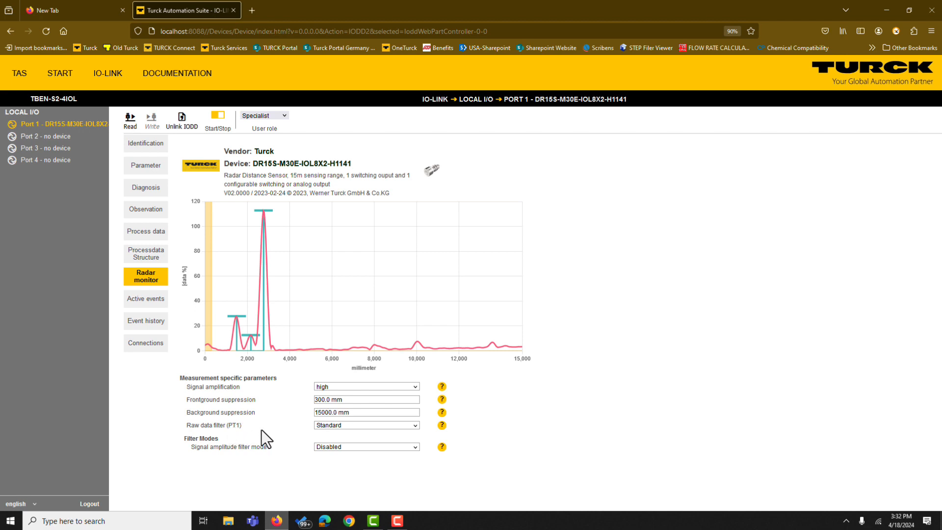
- Review the available options of the raw data filter (PT1) without changing the Standard setting
left_click(339, 425)
left_click(337, 427)
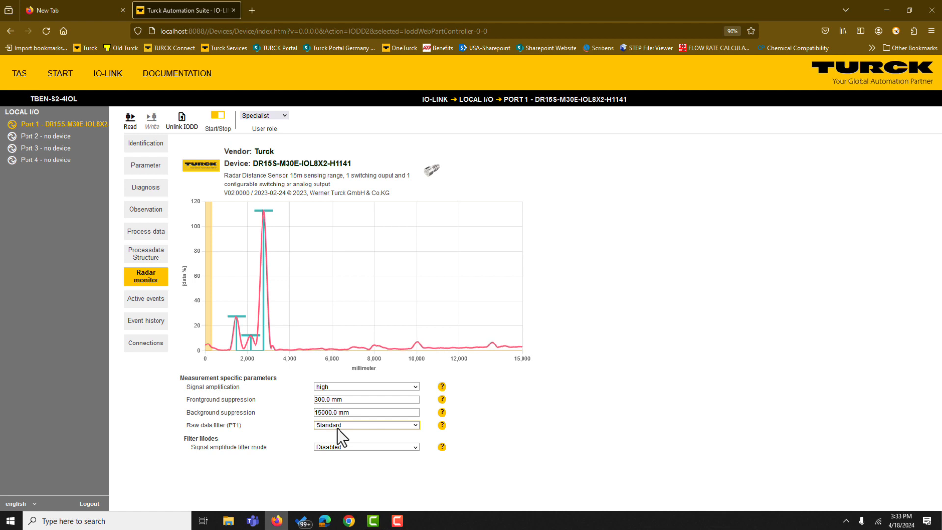
left_click(335, 429)
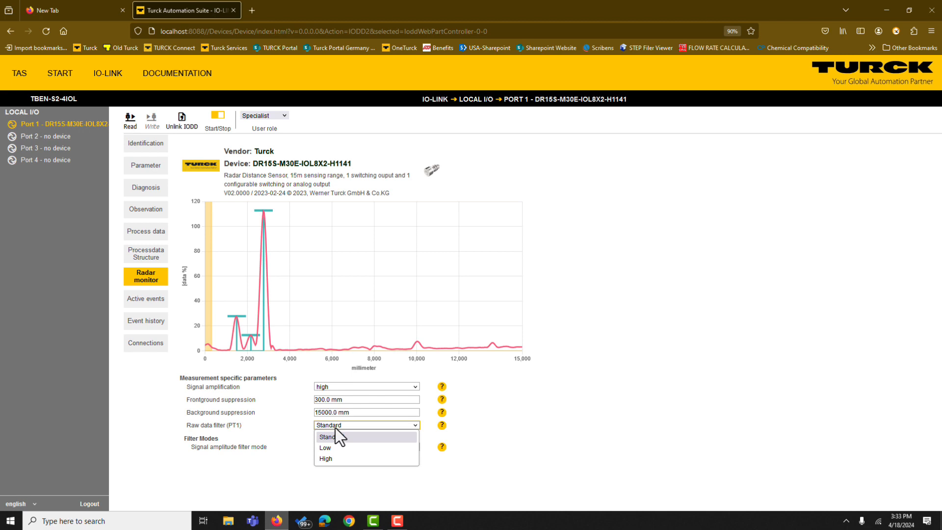
left_click(335, 428)
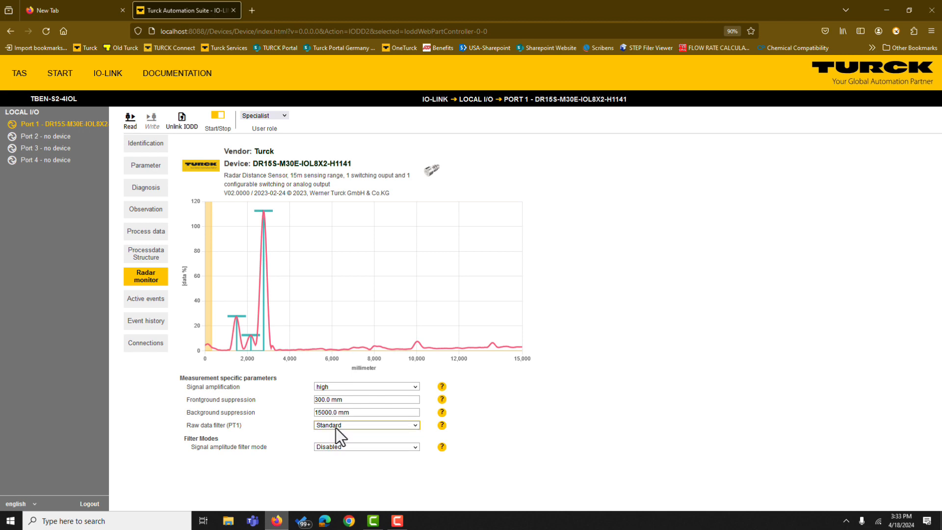